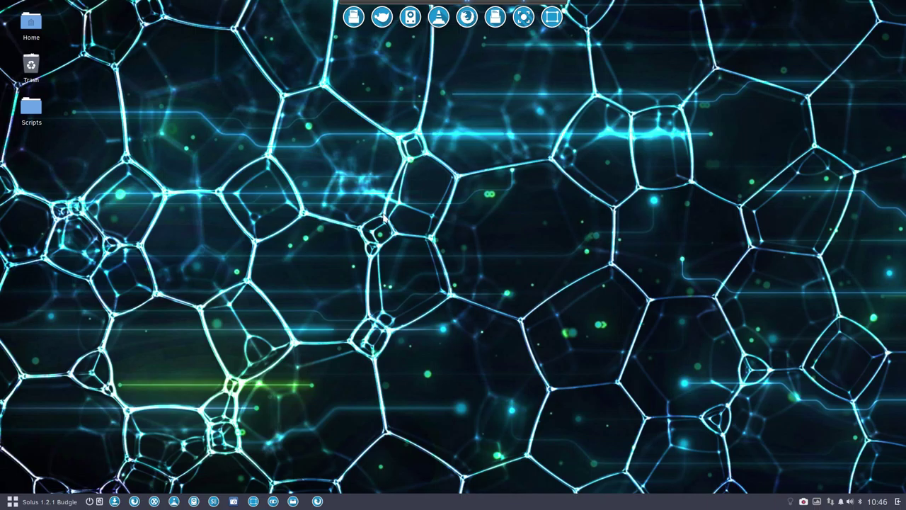
Open a terminal, run screenfetch and highlight the window manager theme name in its output
key(ctrl+alt+t)
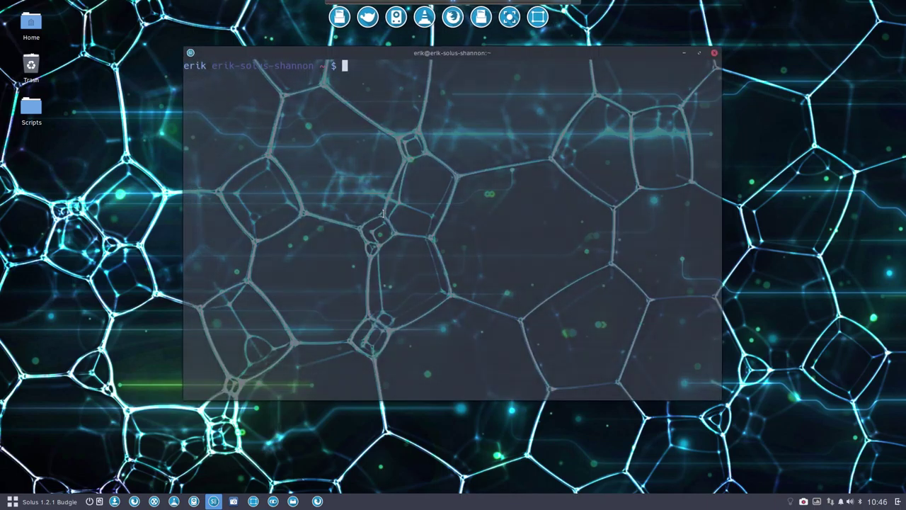
text(screenfetch)
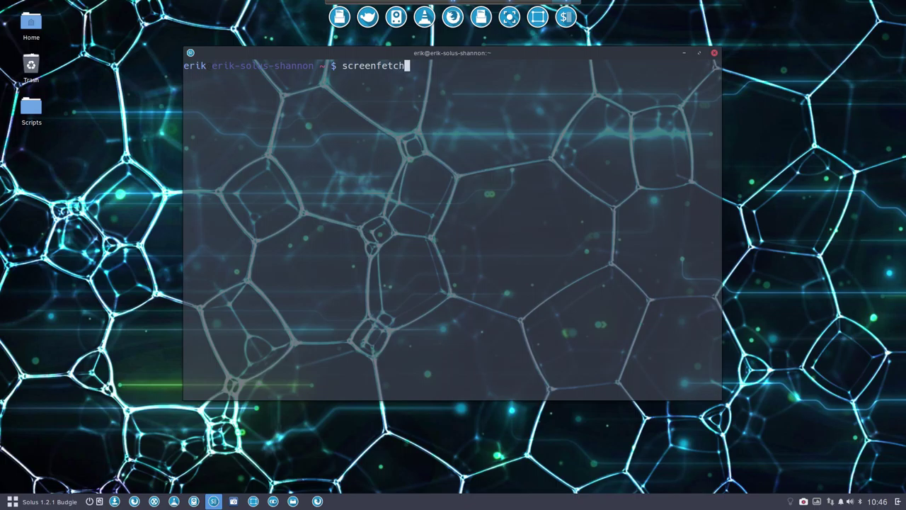
key(Return)
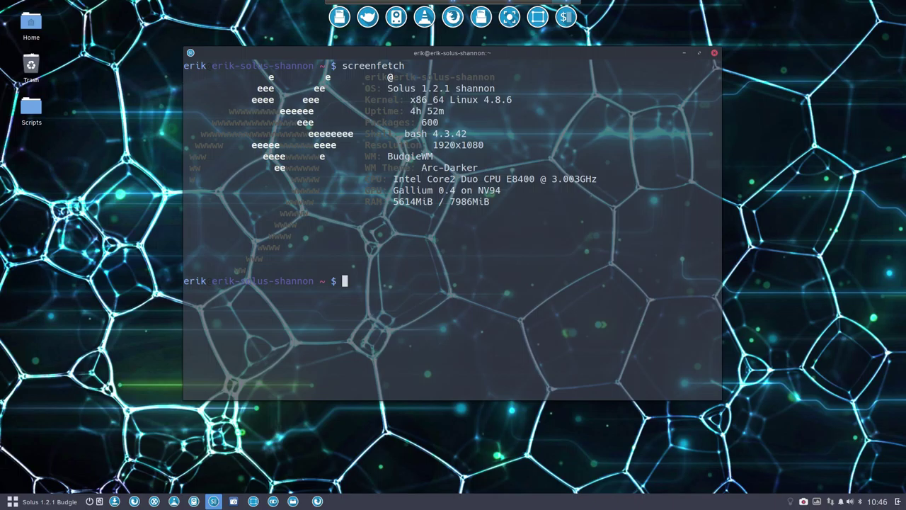
drag(422, 168, 478, 167)
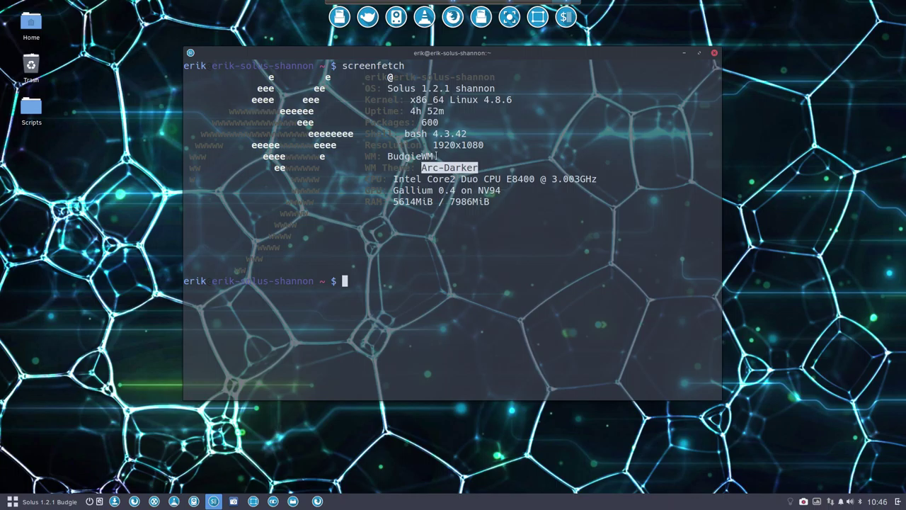
Run neofetch in the terminal and highlight the icon theme name in its output
text(neofetch)
key(Return)
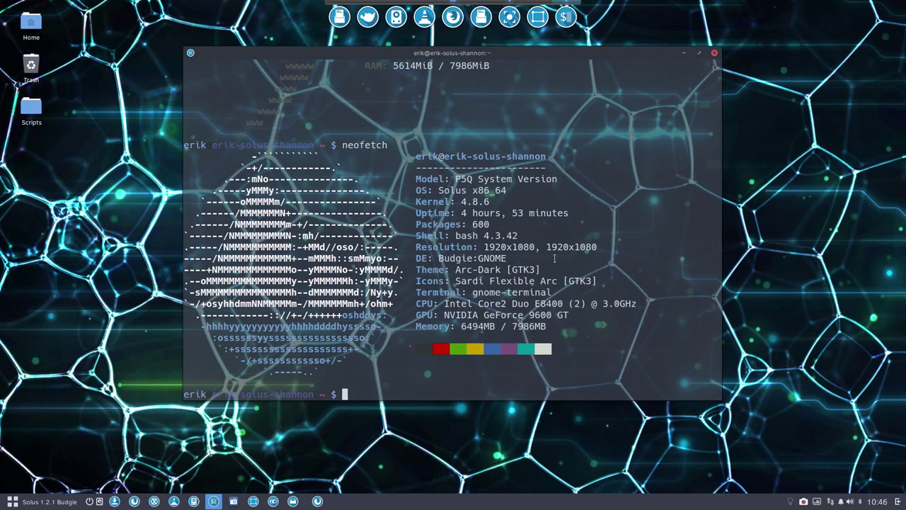
drag(456, 280, 558, 283)
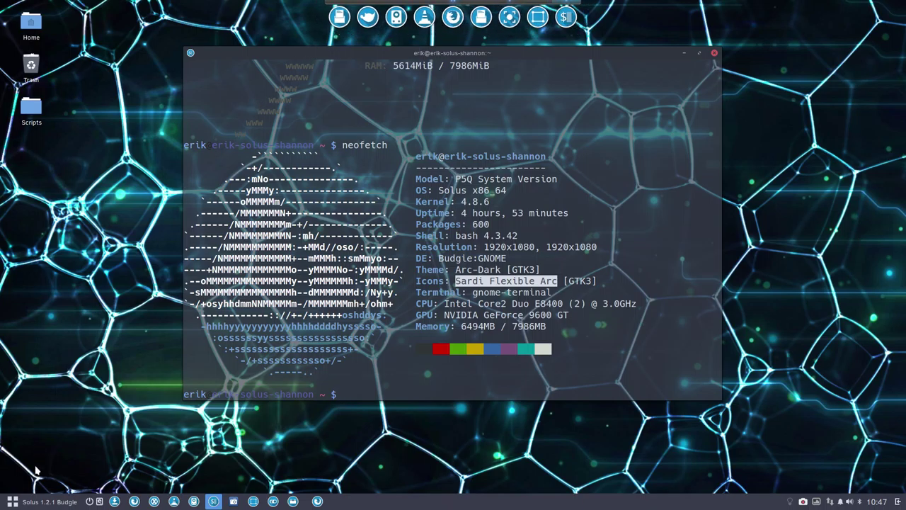
Look through the icons in the application menu, then close the terminal window
click(40, 502)
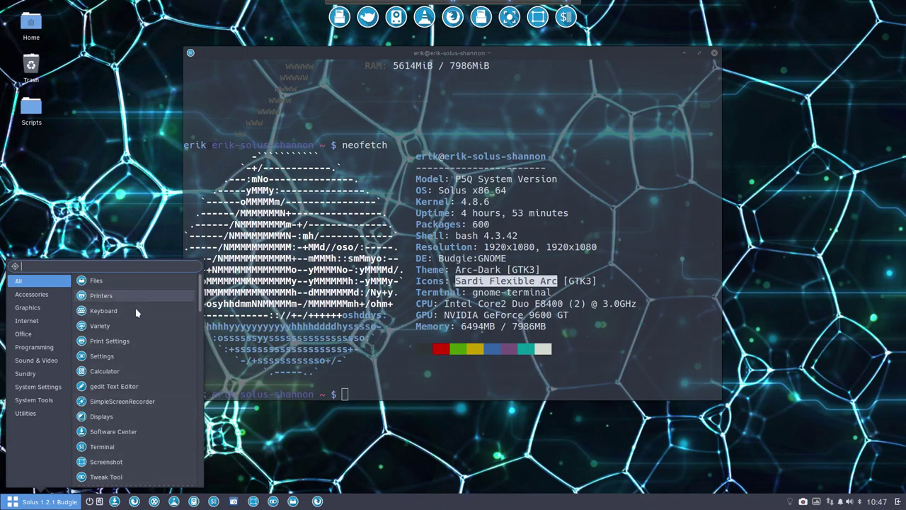
scroll(134, 340, down, 10)
click(133, 344)
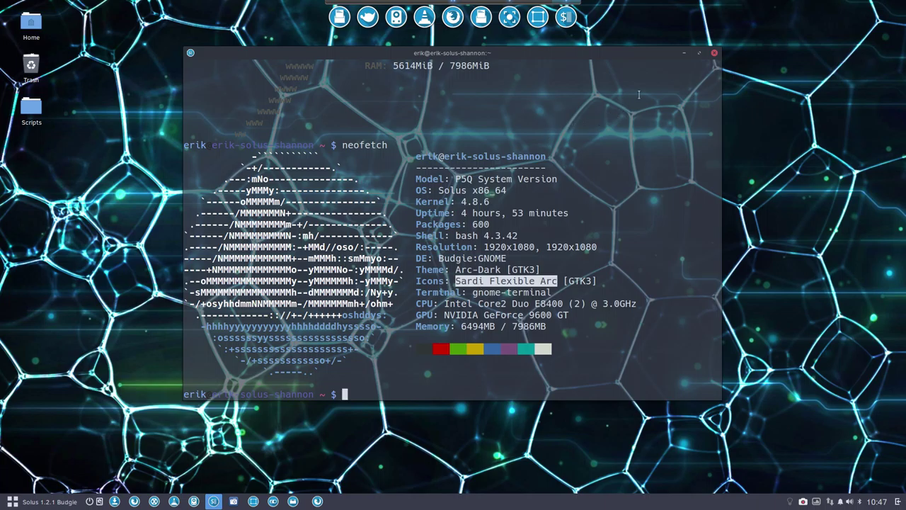
click(715, 54)
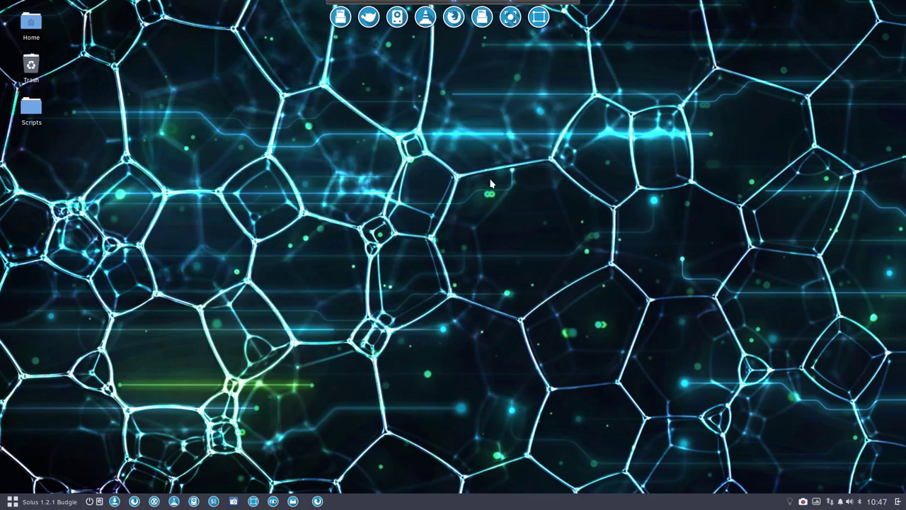
Open the Ultimate-Solus folder inside DATA in the home folder
double_click(35, 25)
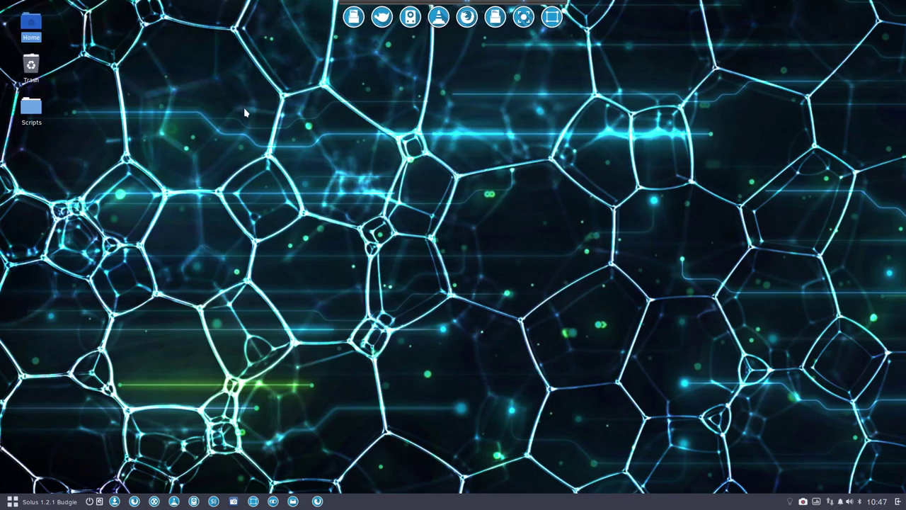
double_click(338, 96)
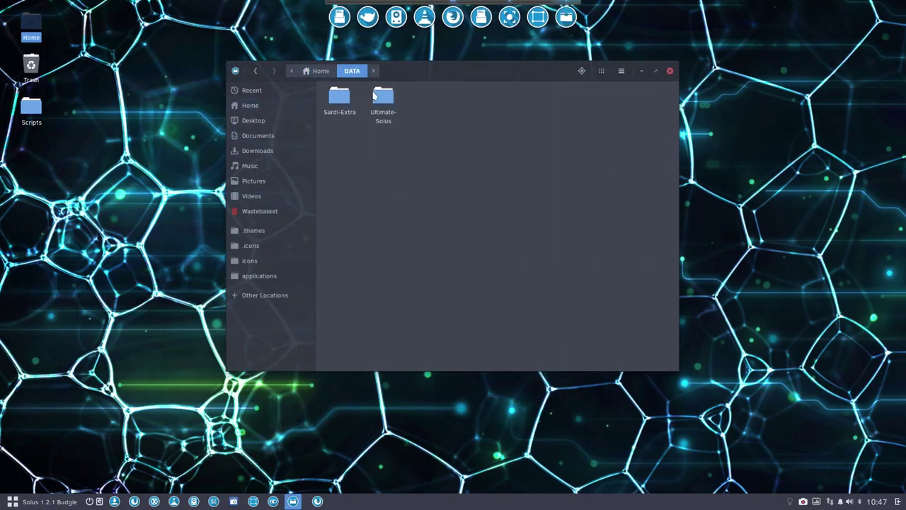
double_click(380, 96)
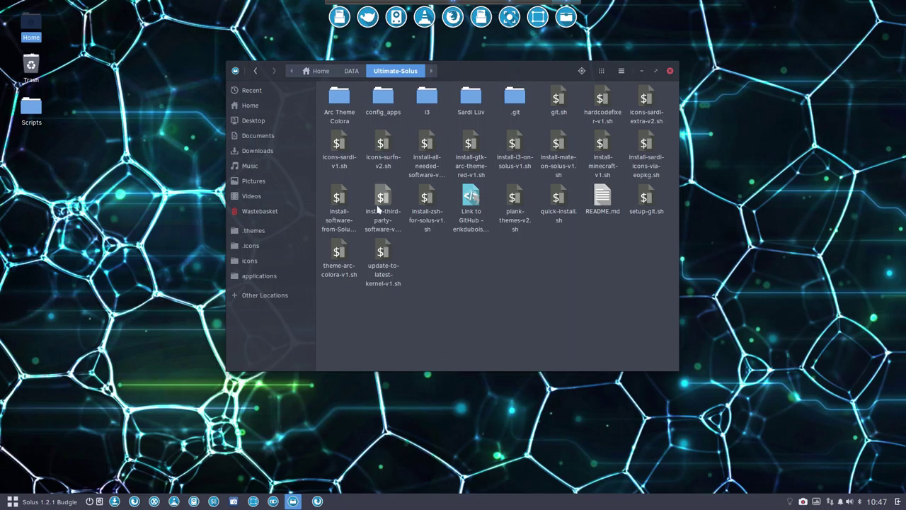
Point out the scripts icons-sardi-v1.sh, icons-sardi-extra-v2.sh and install-all-needed-software-v1.sh by selecting each one
click(340, 150)
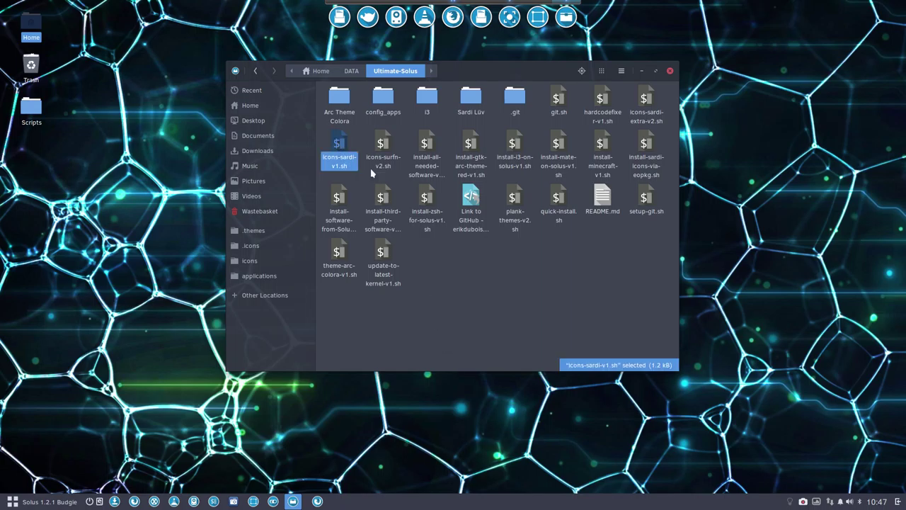
click(647, 98)
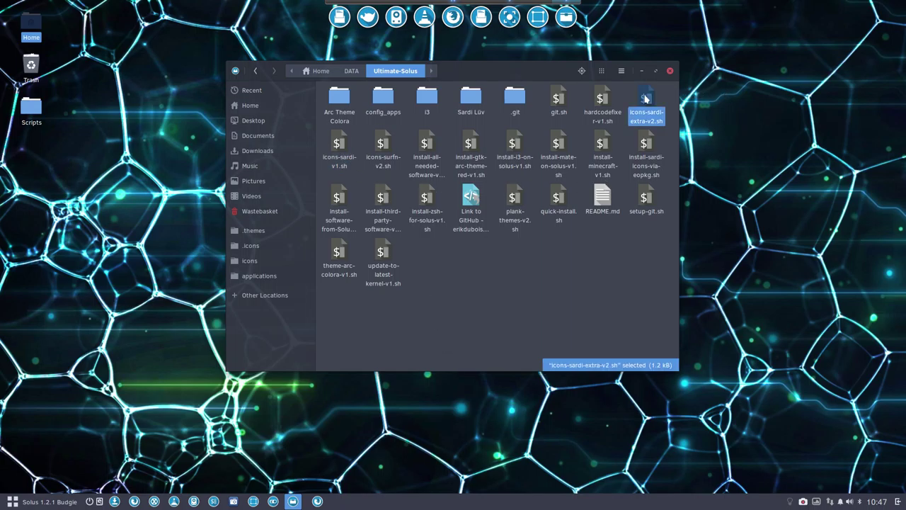
click(430, 145)
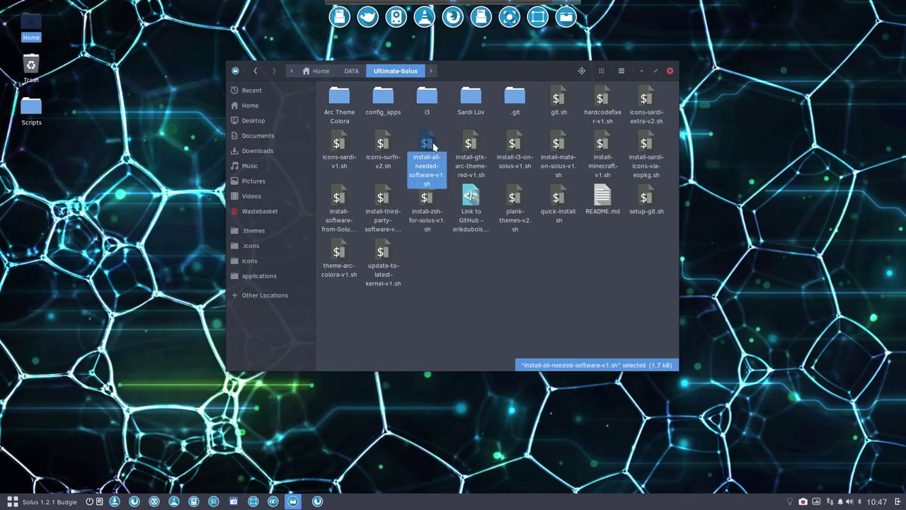
Examine the full list of installed applications in the application menu, then return to the folder and clear the file selection
click(22, 503)
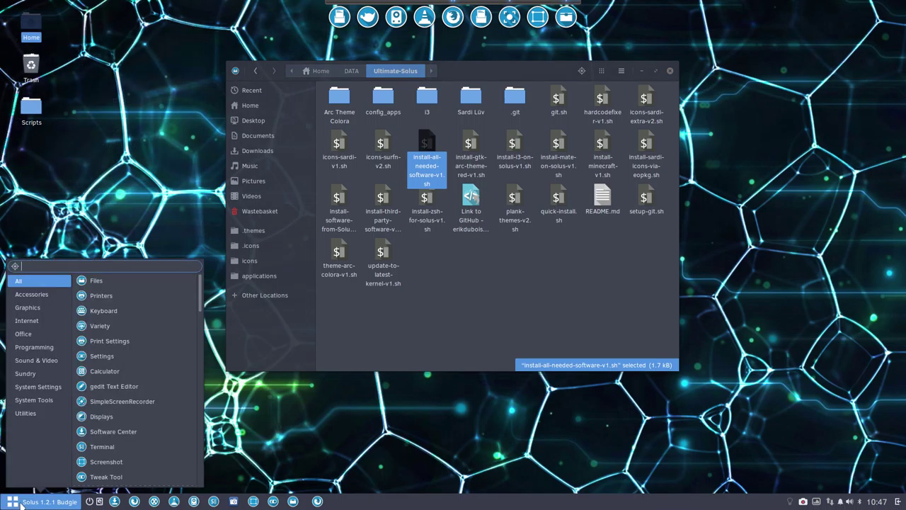
scroll(120, 395, down, 5)
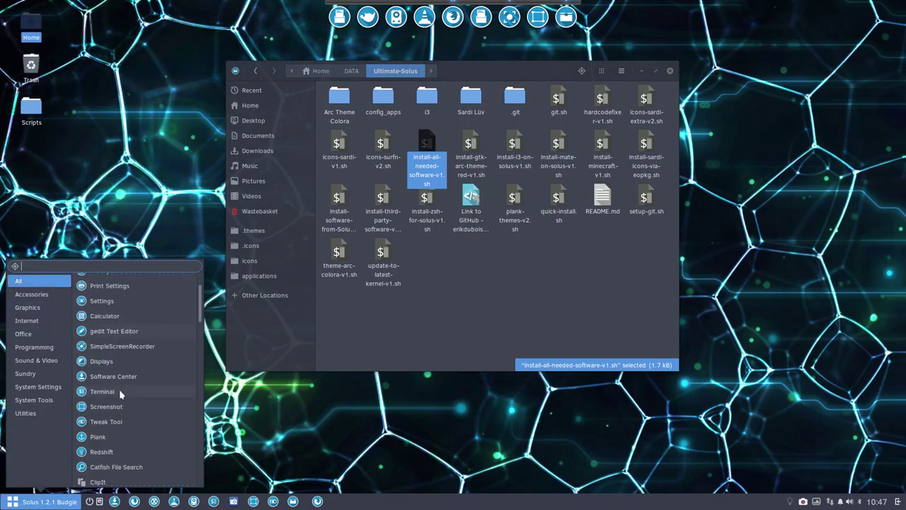
scroll(102, 400, down, 5)
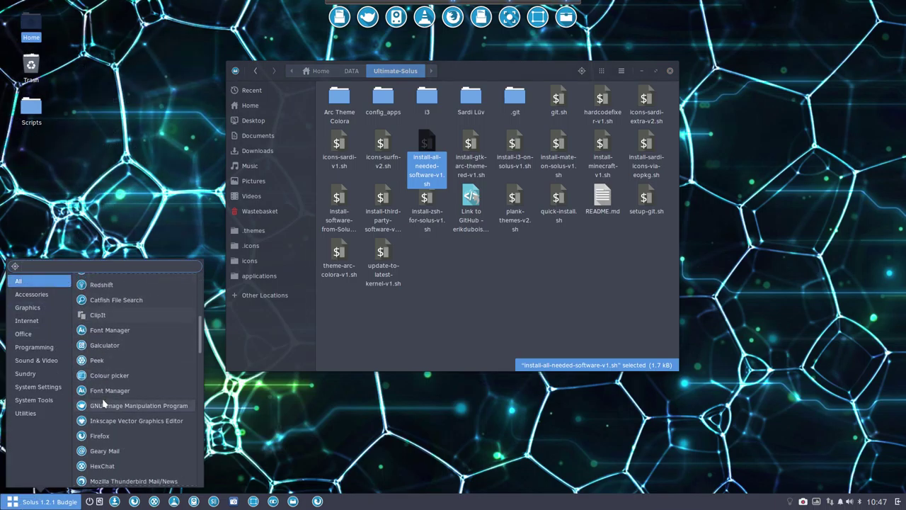
scroll(104, 402, down, 8)
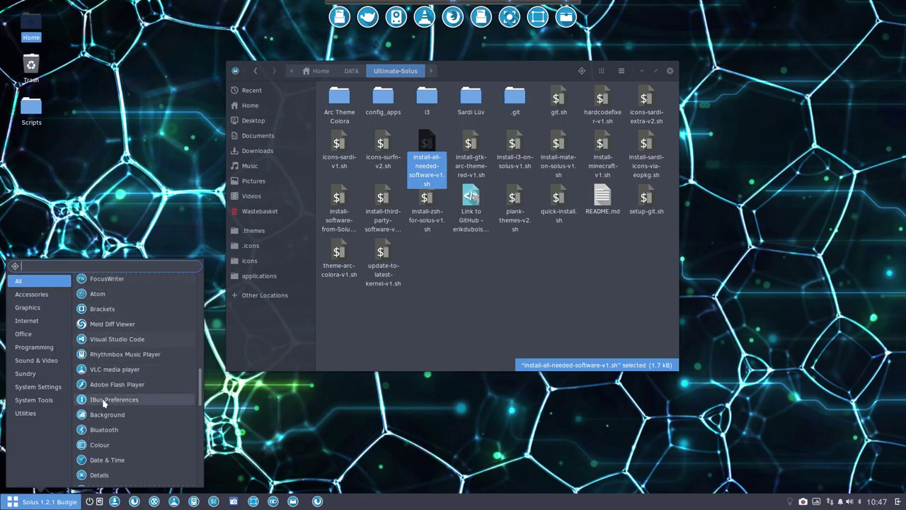
scroll(104, 402, down, 10)
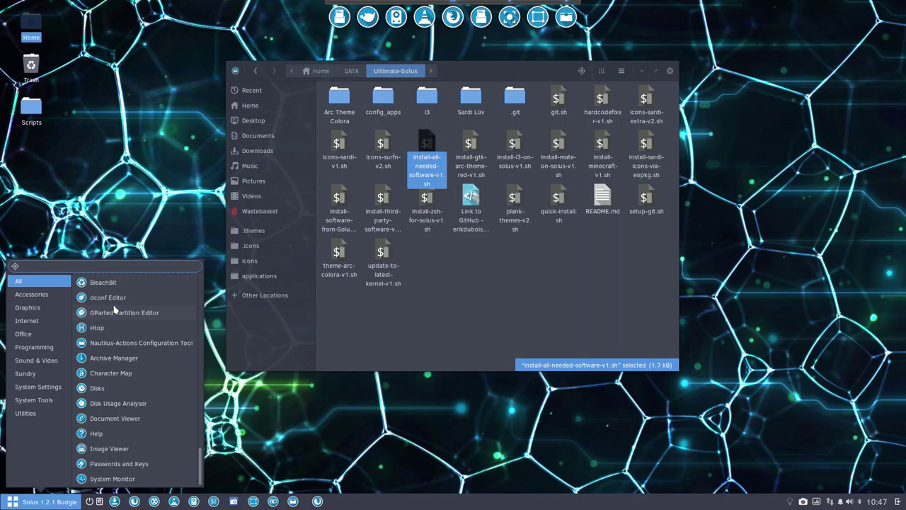
scroll(114, 309, up, 20)
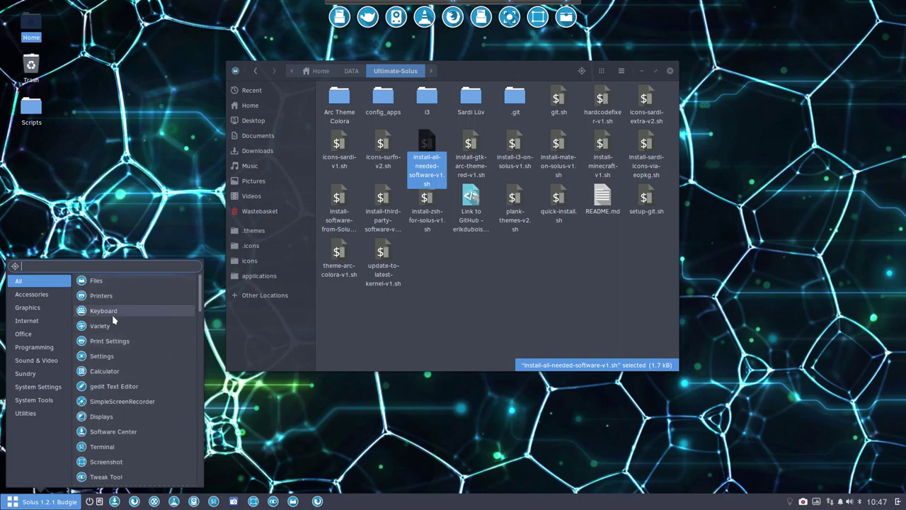
scroll(112, 319, down, 5)
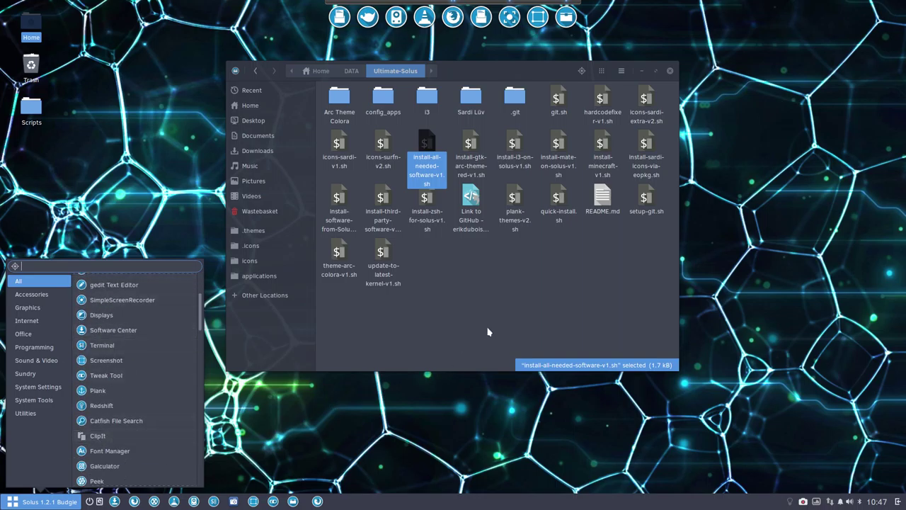
click(507, 303)
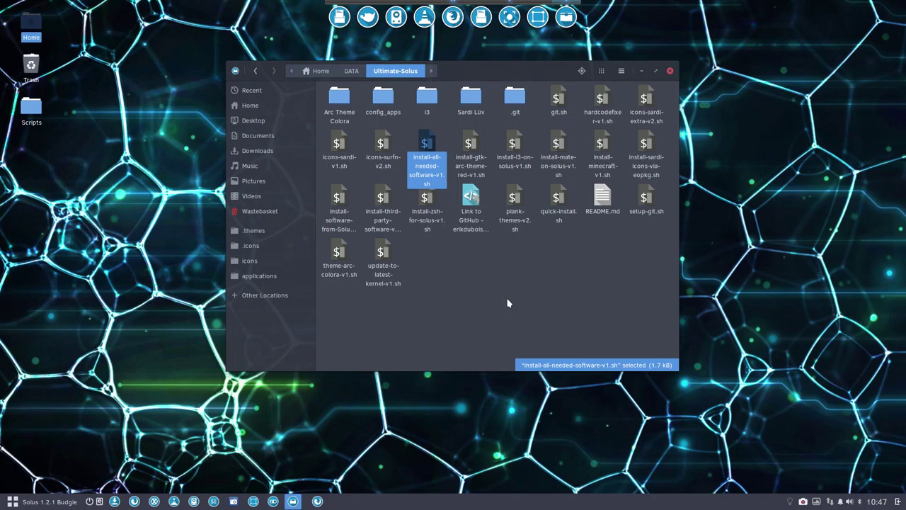
click(528, 283)
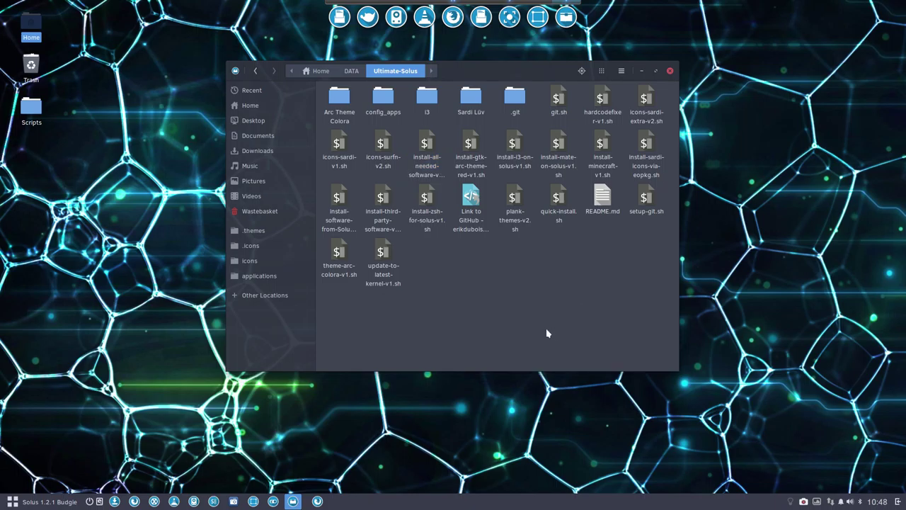
Select the install-third-party-software-v2.sh script in the Ultimate-Solus folder
click(383, 202)
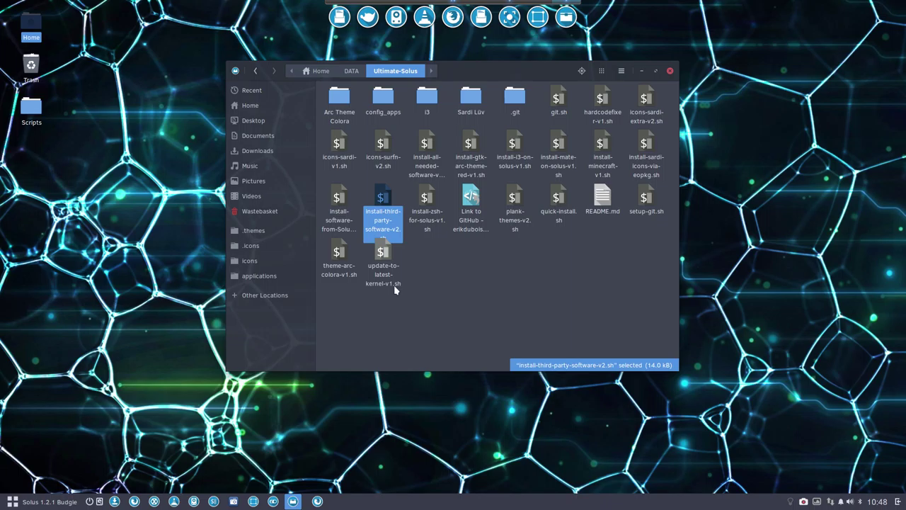
click(481, 290)
click(381, 197)
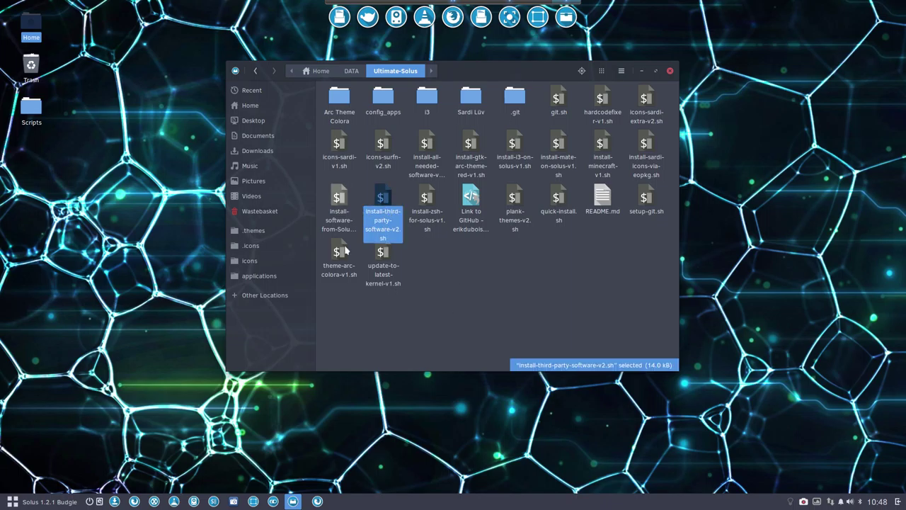
Switch to the Software Center, review the whole list of third-party applications on offer, and close it
click(114, 501)
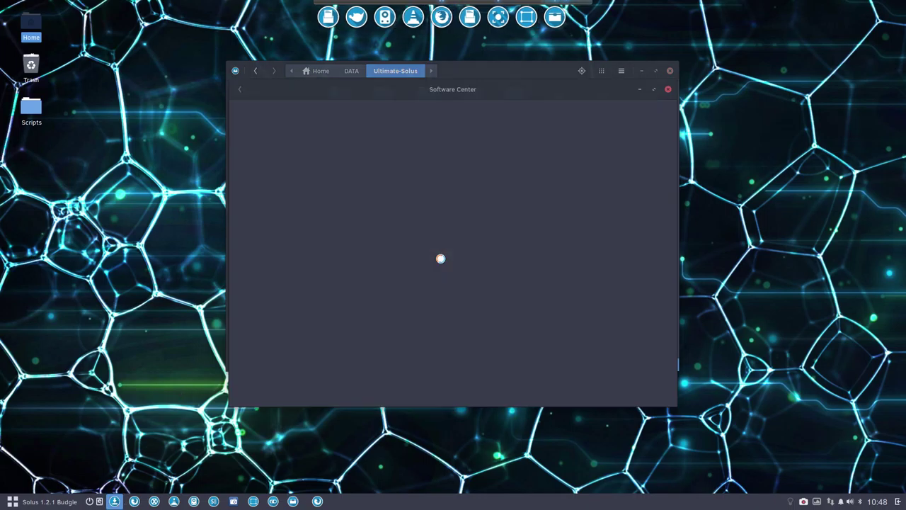
click(254, 158)
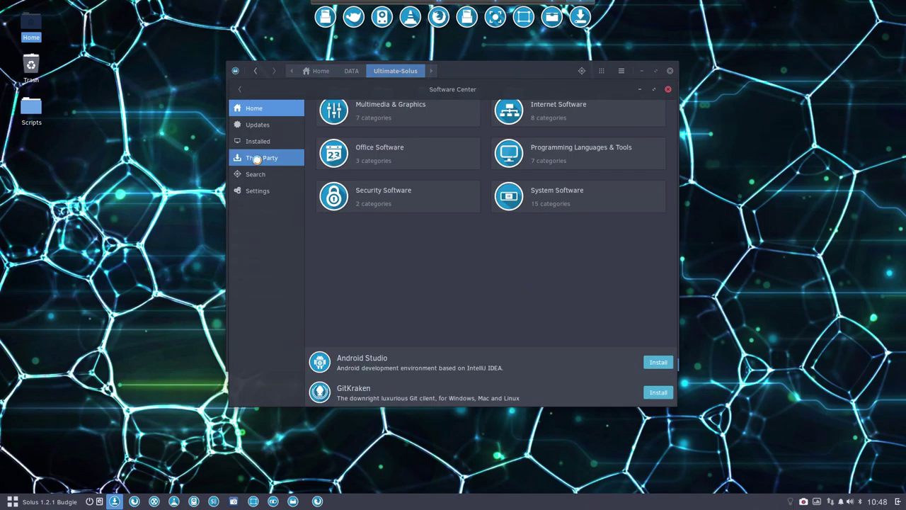
drag(466, 71, 326, 61)
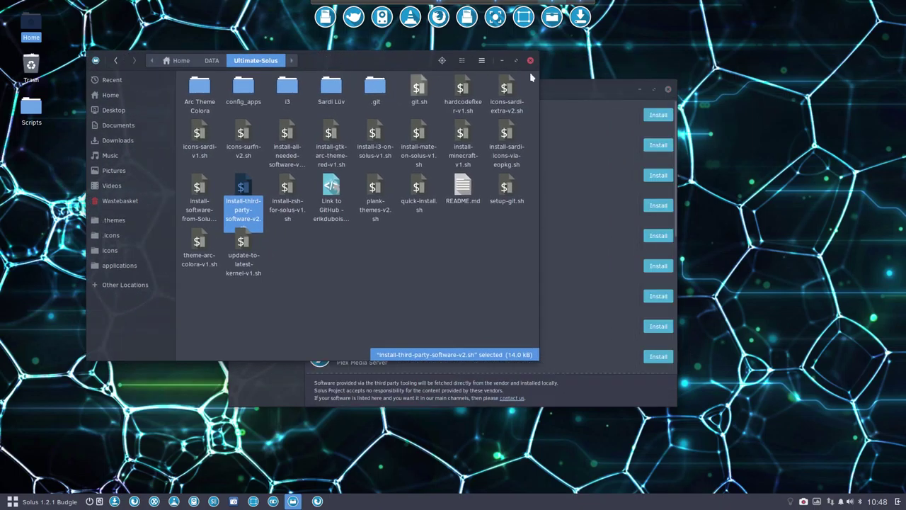
click(577, 82)
drag(517, 84, 502, 47)
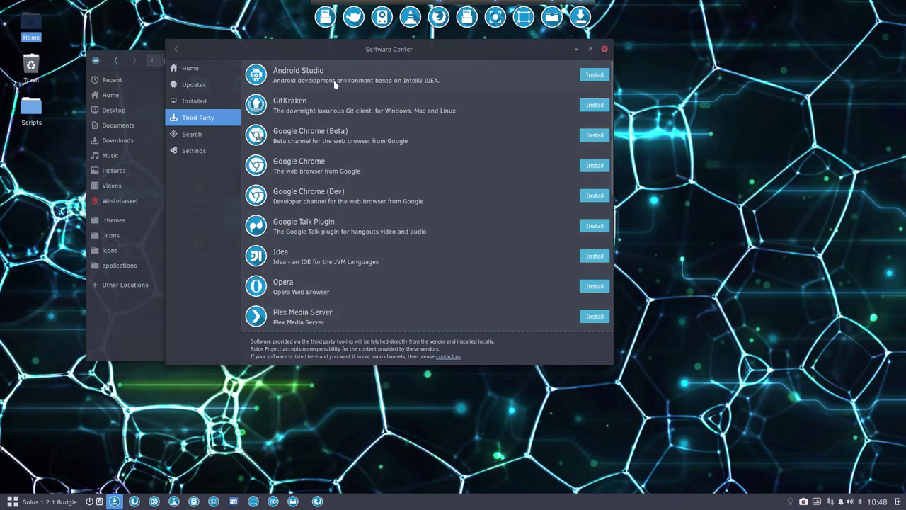
drag(389, 54, 458, 93)
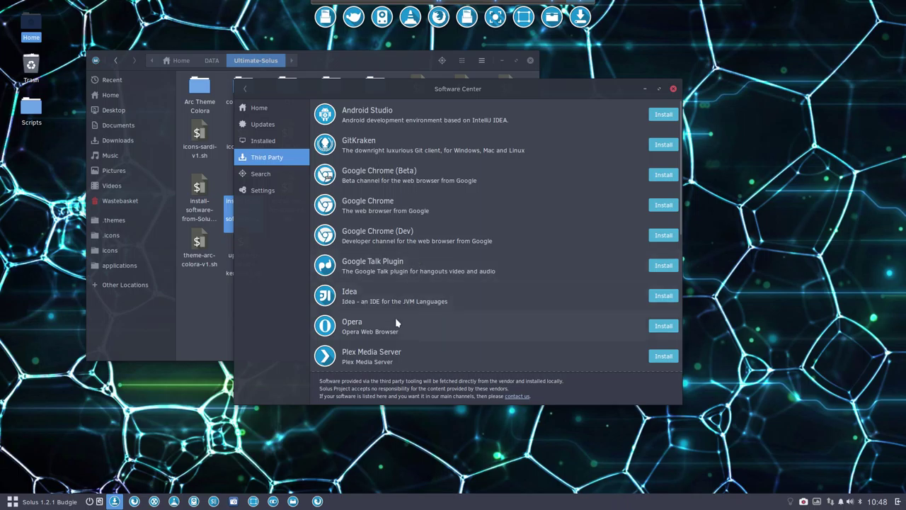
scroll(395, 320, down, 5)
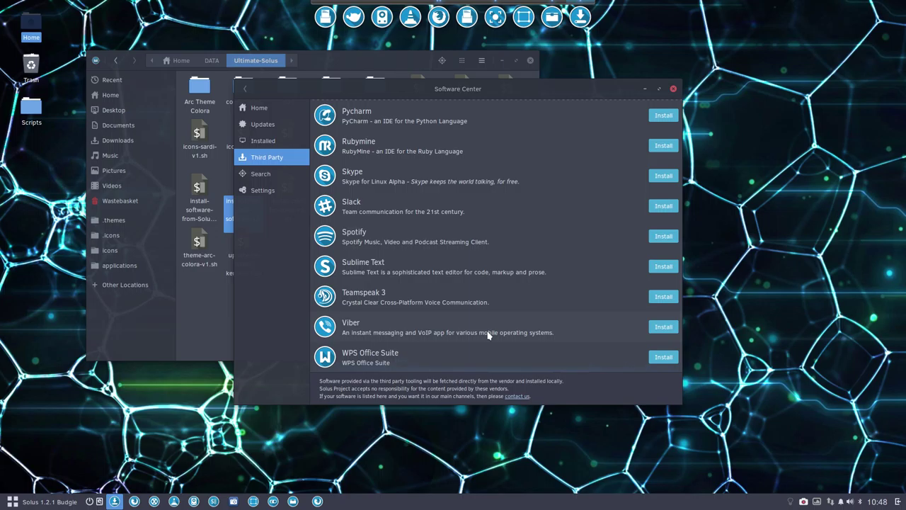
click(674, 88)
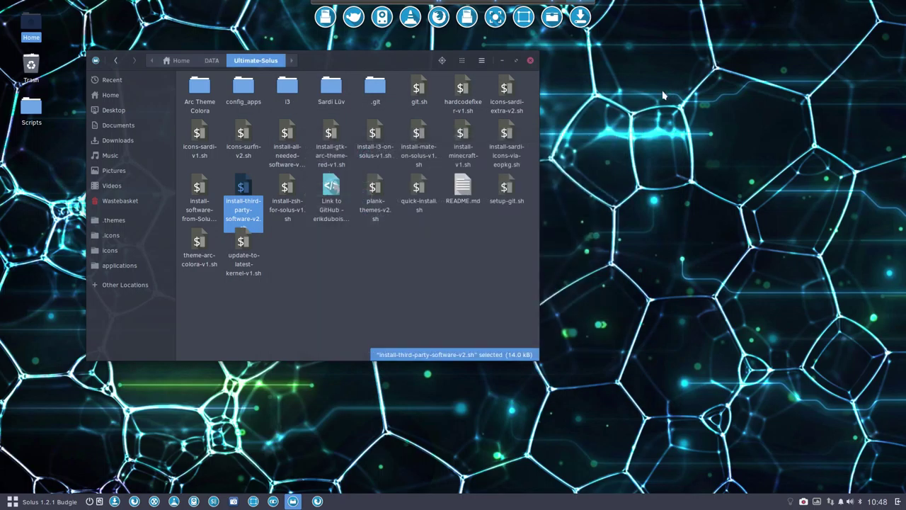
click(270, 231)
click(241, 186)
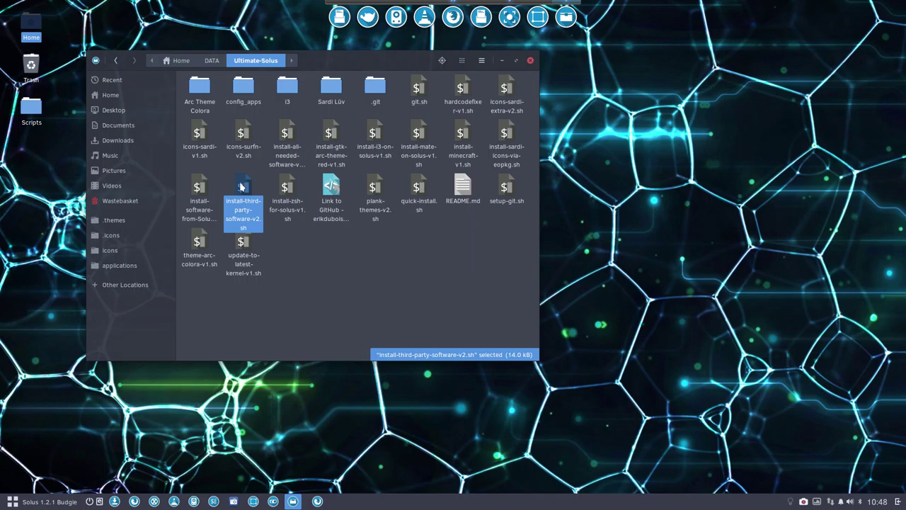
click(342, 269)
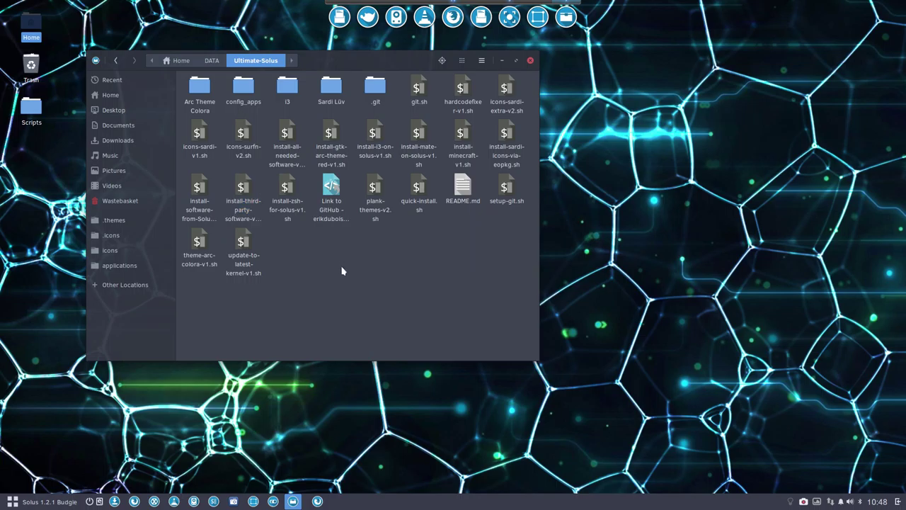
click(240, 186)
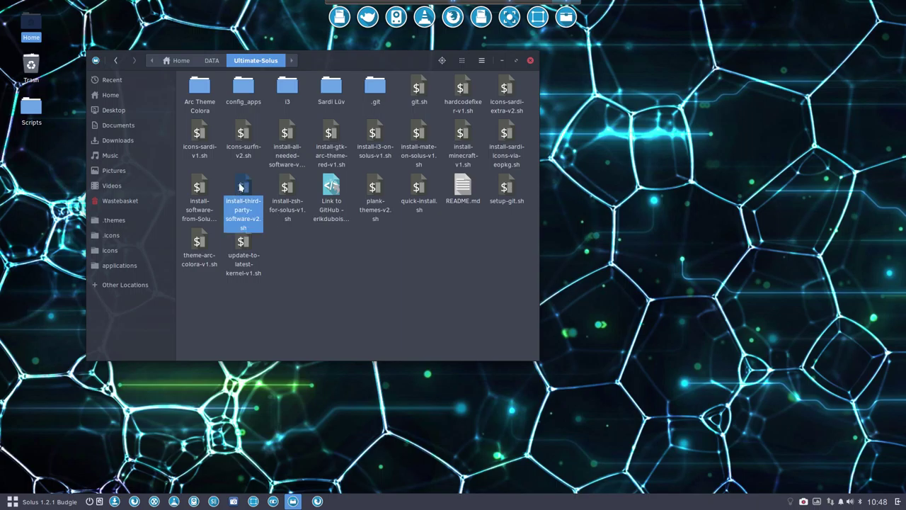
Open a terminal in the Ultimate-Solus folder and enter the command ./install-third-party-software-v2.sh
right_click(309, 256)
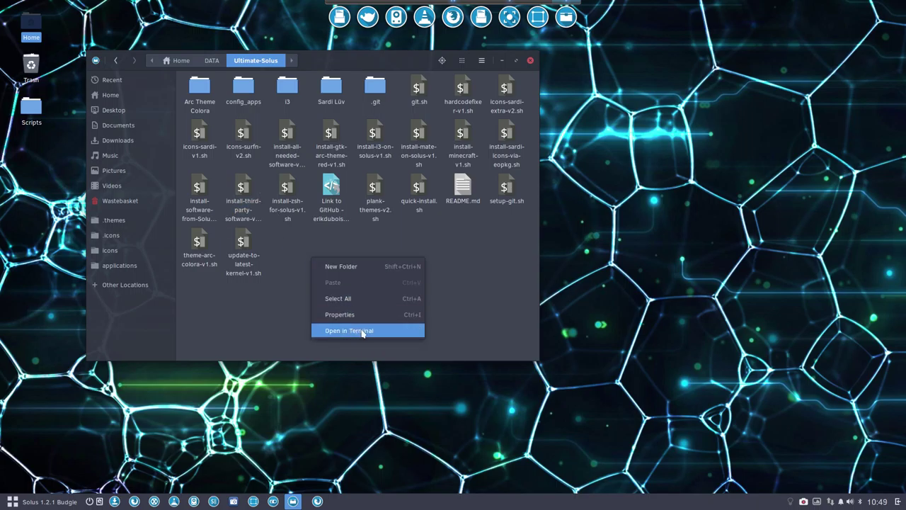
click(361, 331)
text(./install-th)
key(Tab)
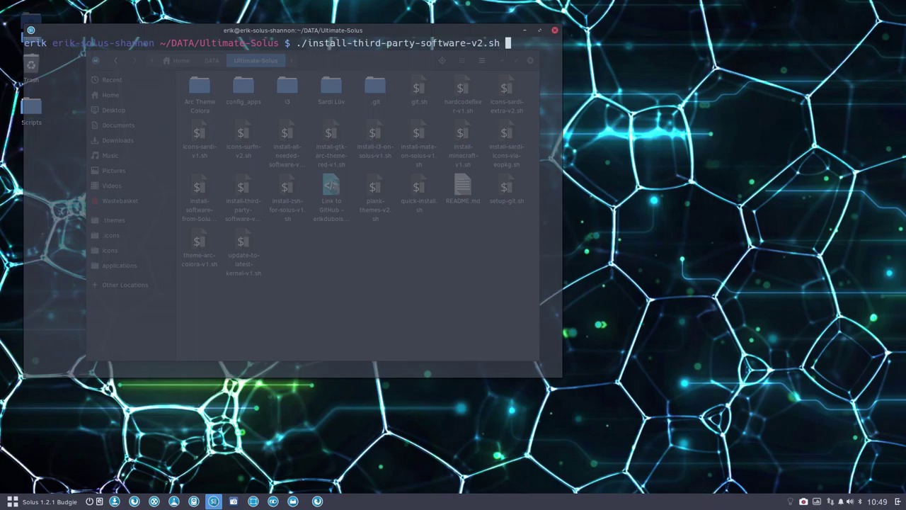